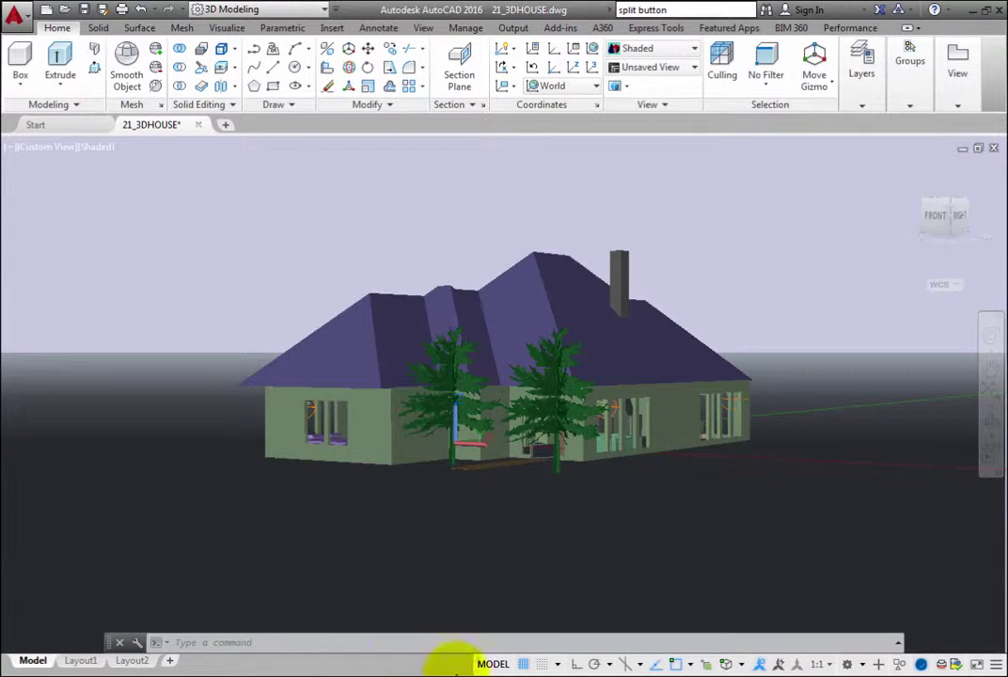
Step: Orbit the shaded 3D house with 3DORBIT to a high oblique view looking down on it
shift+middle_drag(626, 539, 603, 603)
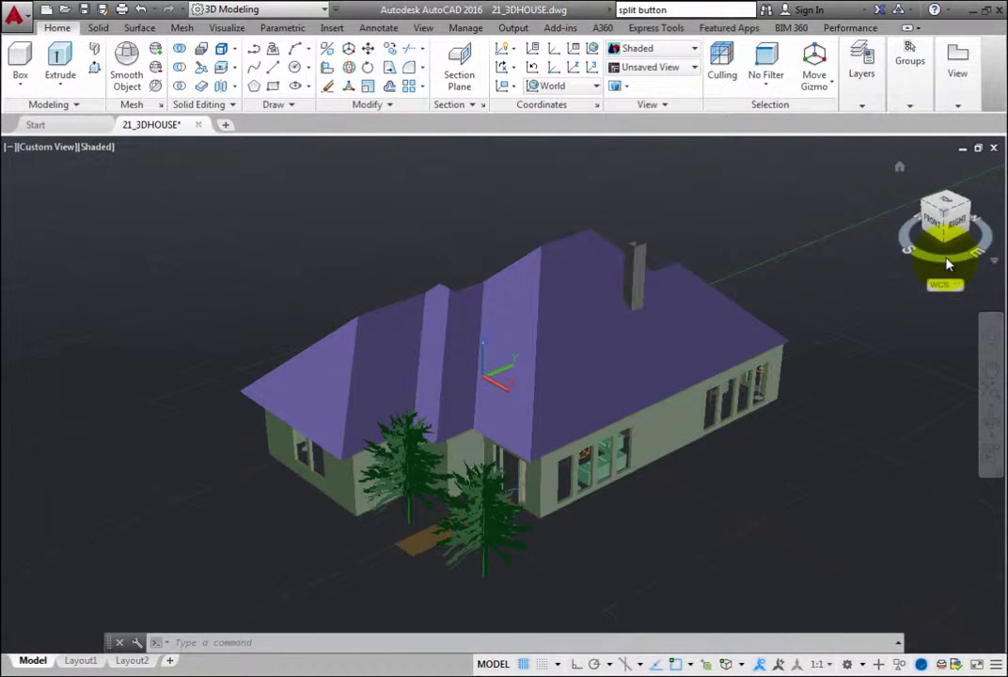
Step: Spin the house around its vertical axis using the ViewCube compass ring
mouse_move(949, 266)
mouse_down()
mouse_move(934, 252)
mouse_move(905, 256)
mouse_move(843, 236)
mouse_move(695, 162)
mouse_move(959, 274)
mouse_move(697, 204)
mouse_move(814, 239)
mouse_move(927, 257)
mouse_move(926, 278)
mouse_up()
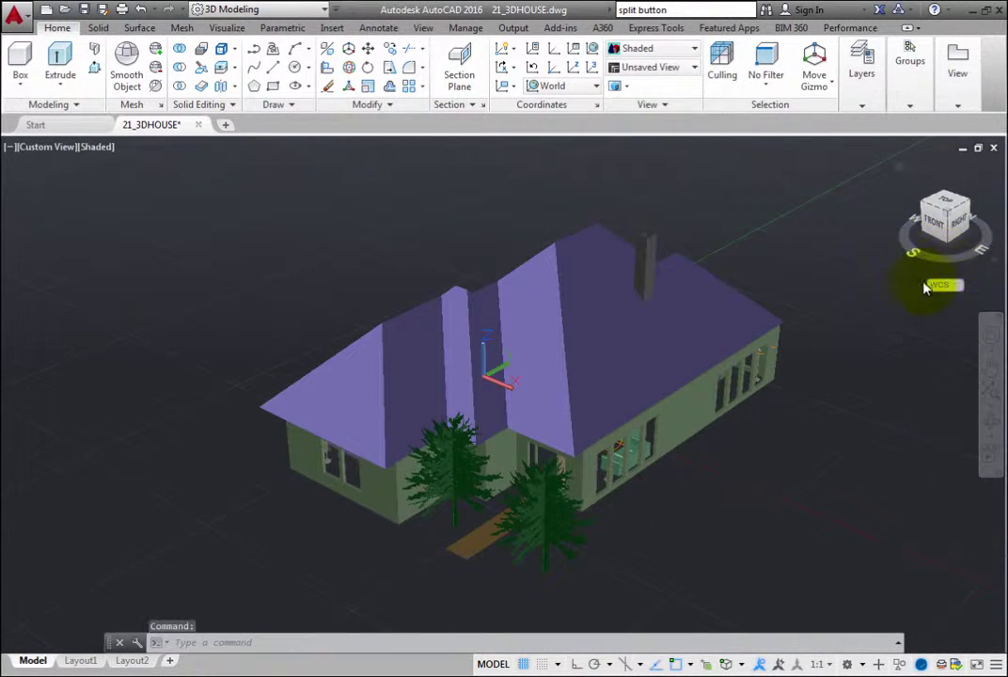
Step: Cycle through the NE and SW corner views and the top-front and top-right edge views, ending on the Right face
click(974, 205)
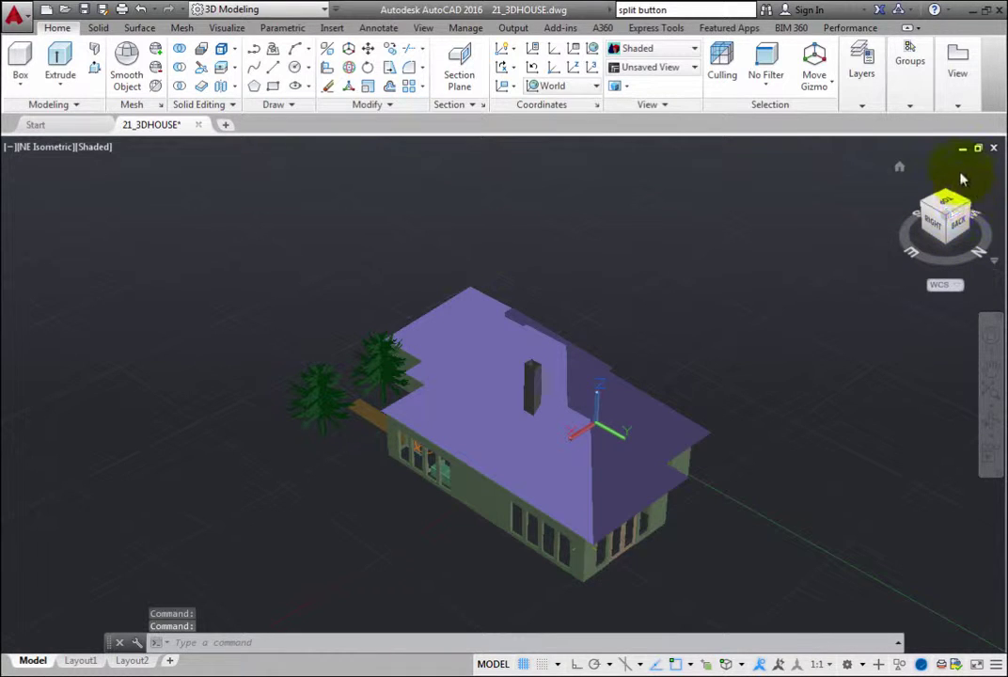
click(947, 195)
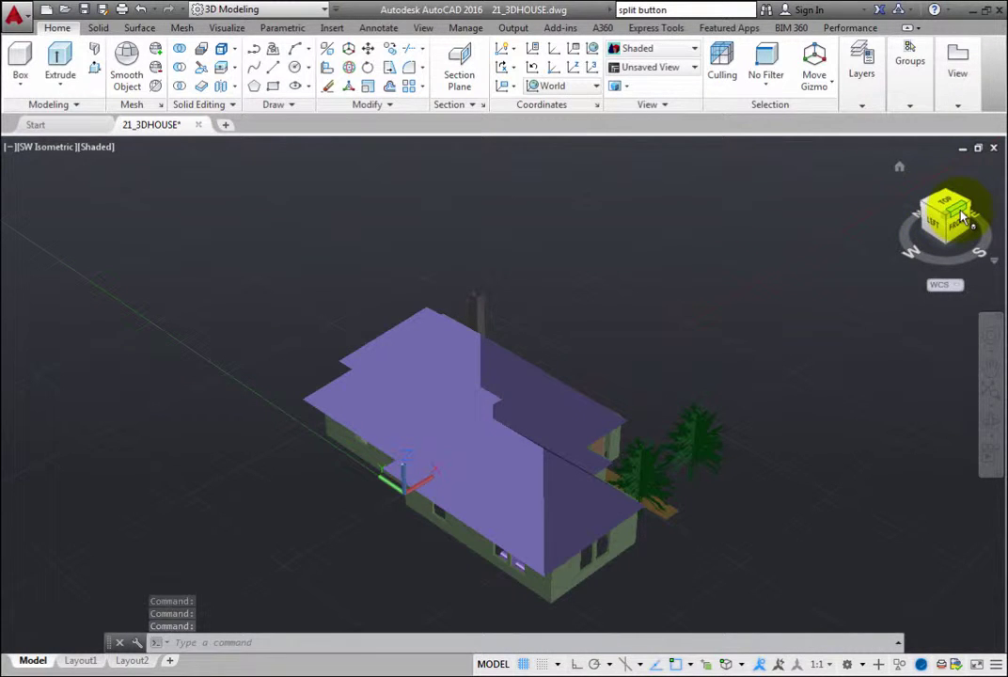
click(961, 217)
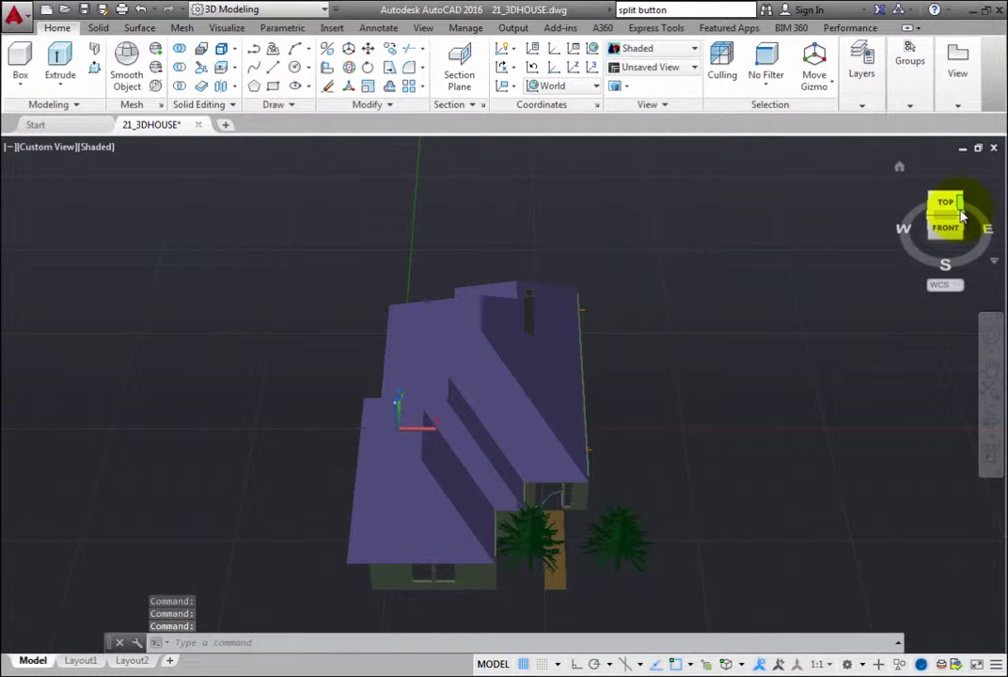
click(961, 217)
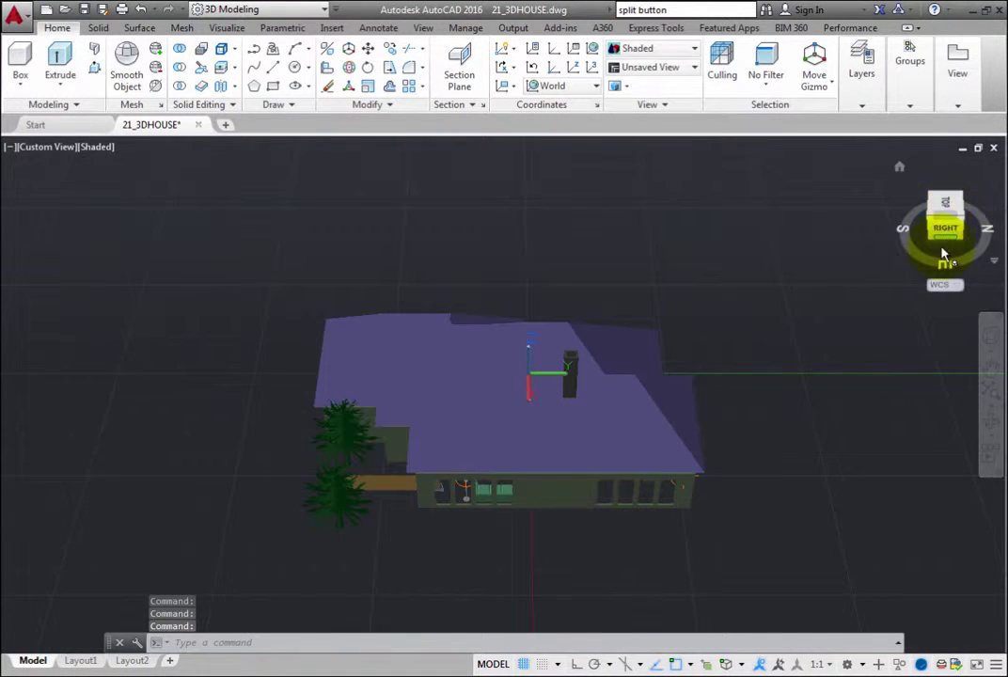
click(948, 232)
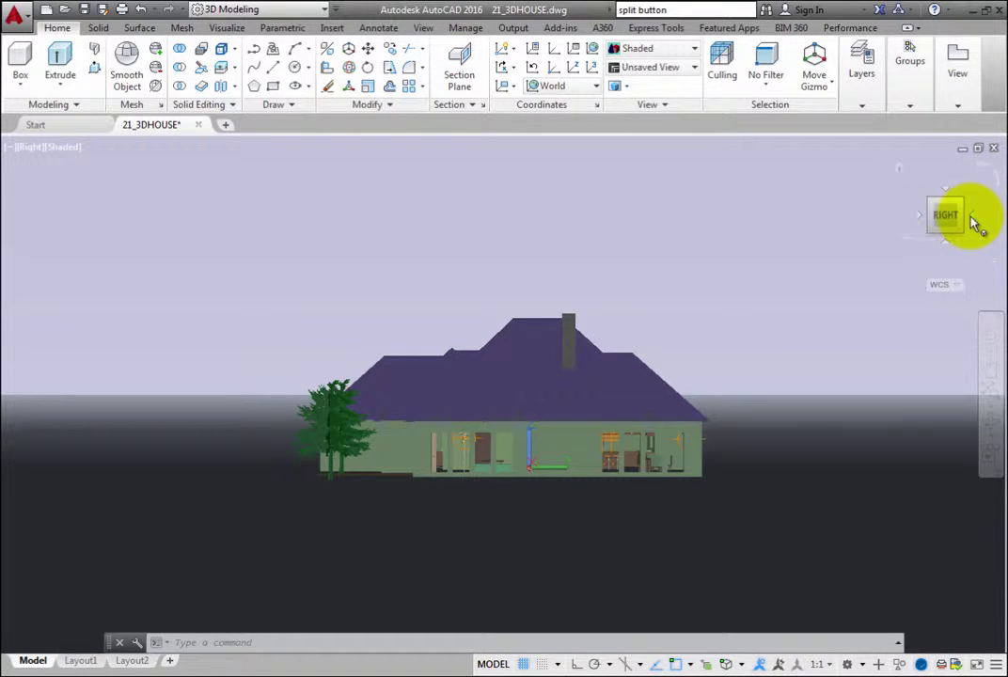
Step: Rotate to the Back and Left elevations, then the Top plan, turned 90°
click(975, 222)
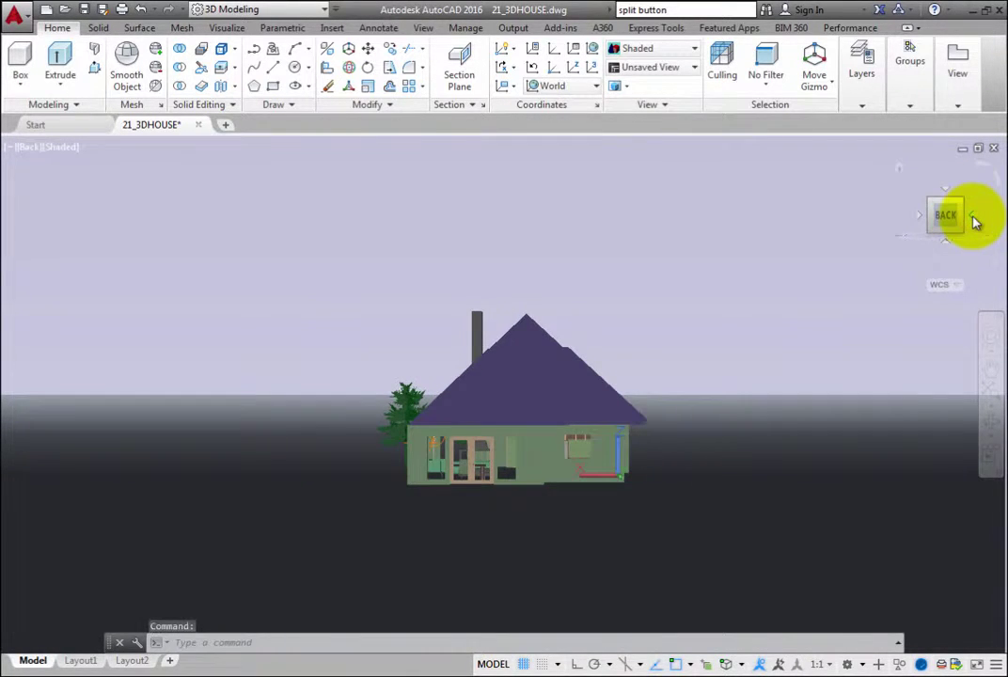
click(974, 222)
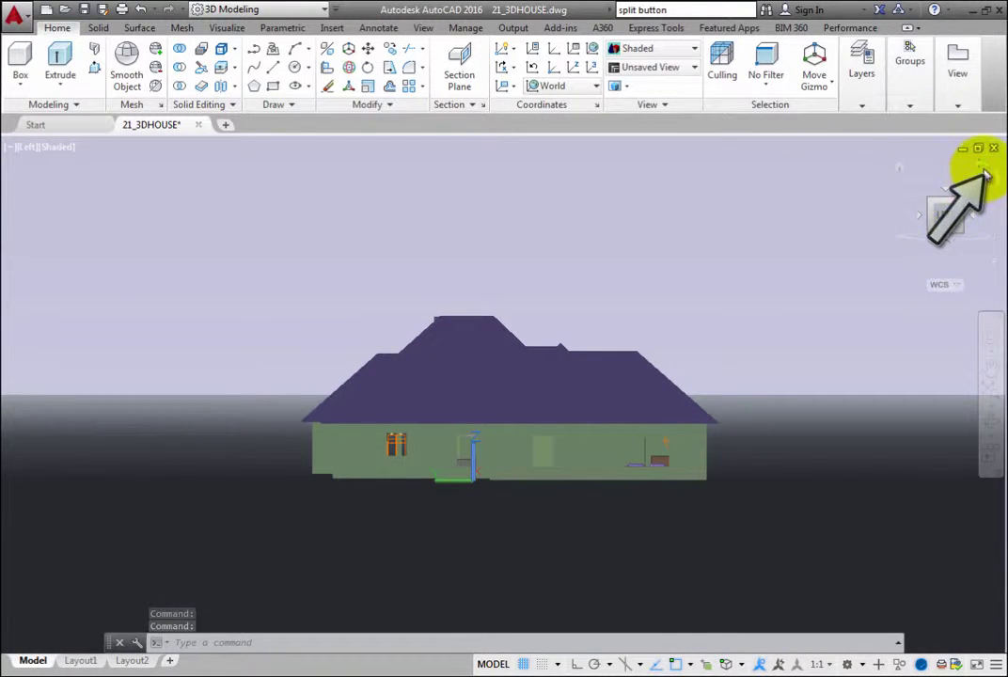
click(945, 192)
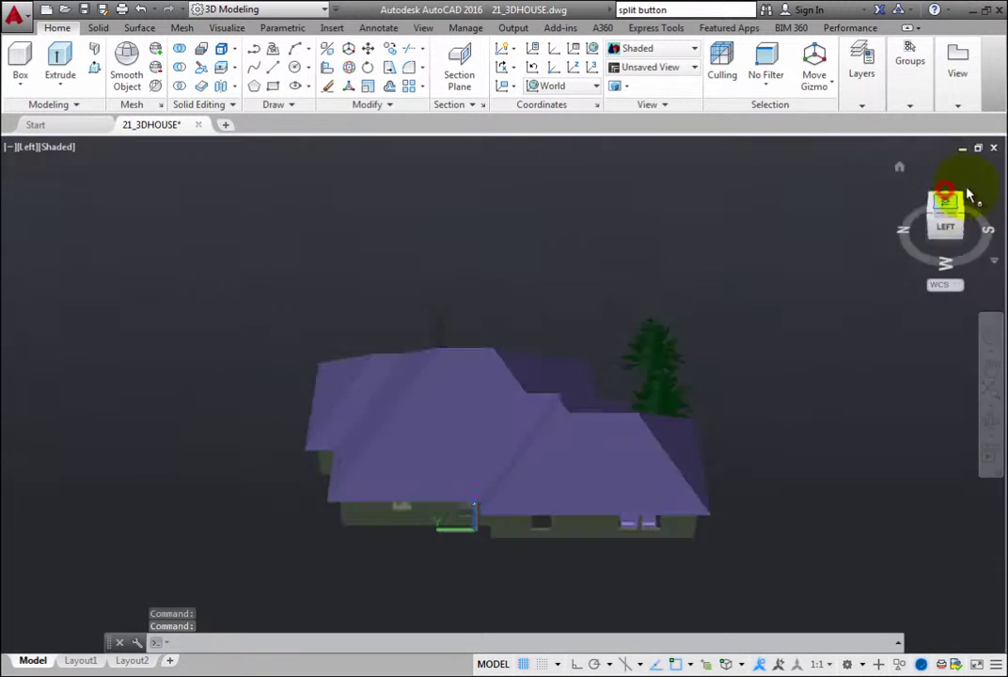
click(984, 168)
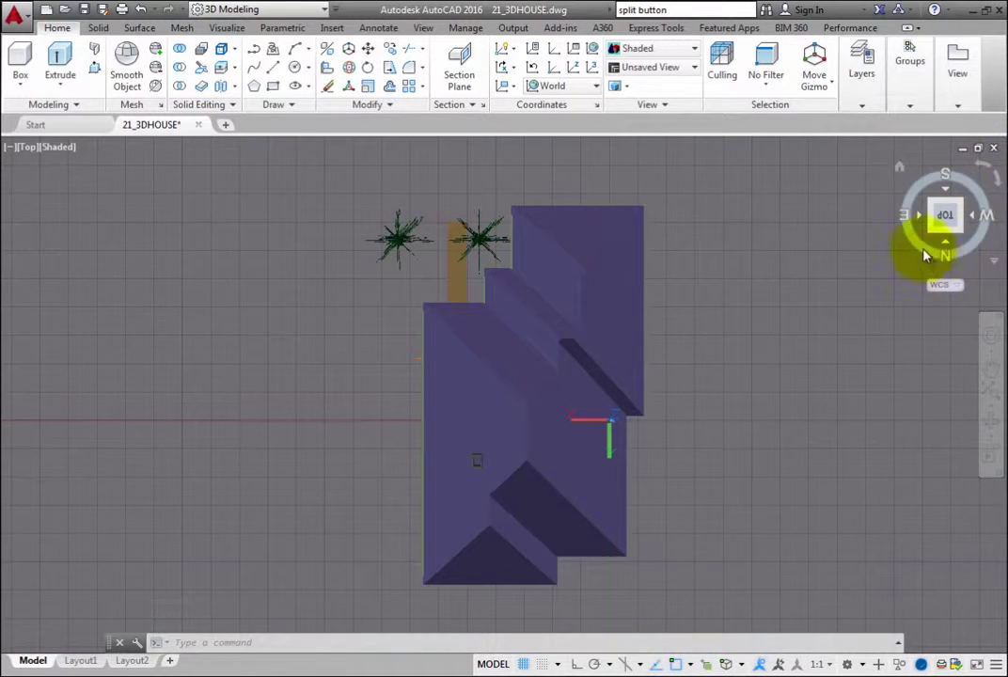
Step: Go to SW Isometric, orbit freely to a custom angle by dragging the ViewCube, then snap back to SW Isometric
click(964, 220)
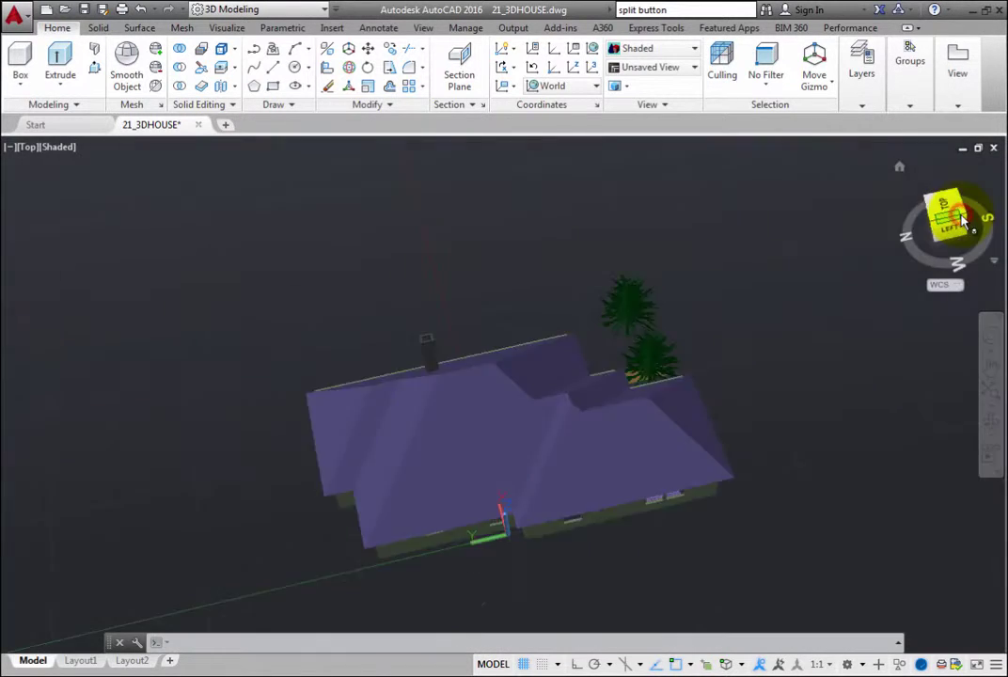
click(967, 222)
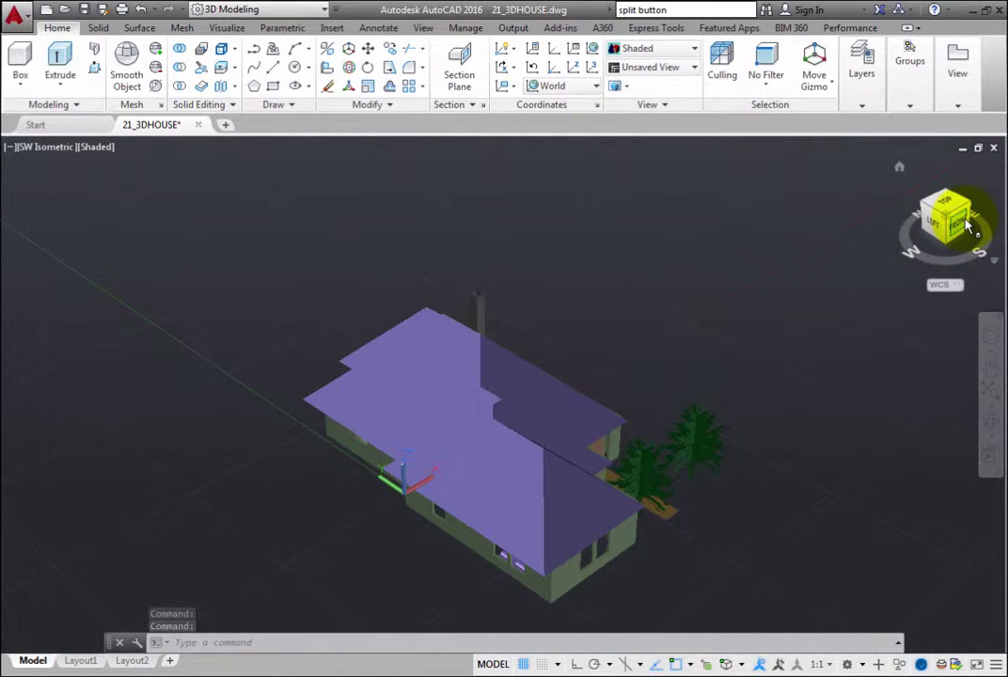
drag(961, 222, 929, 249)
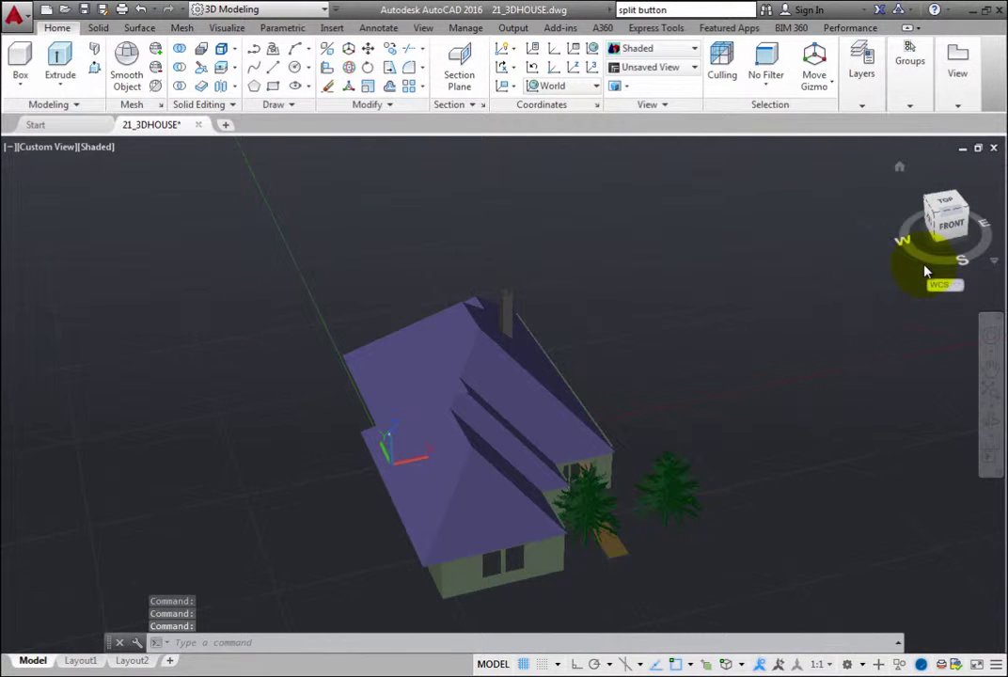
click(934, 217)
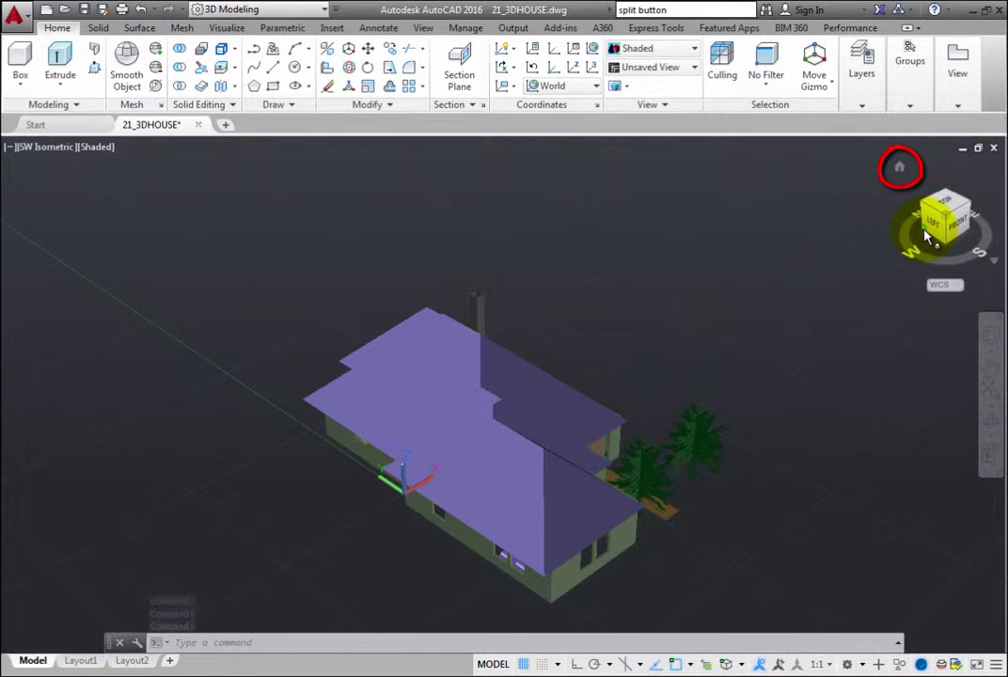
Step: Restore the Home view, try the NE corner view, then return Home again
click(901, 172)
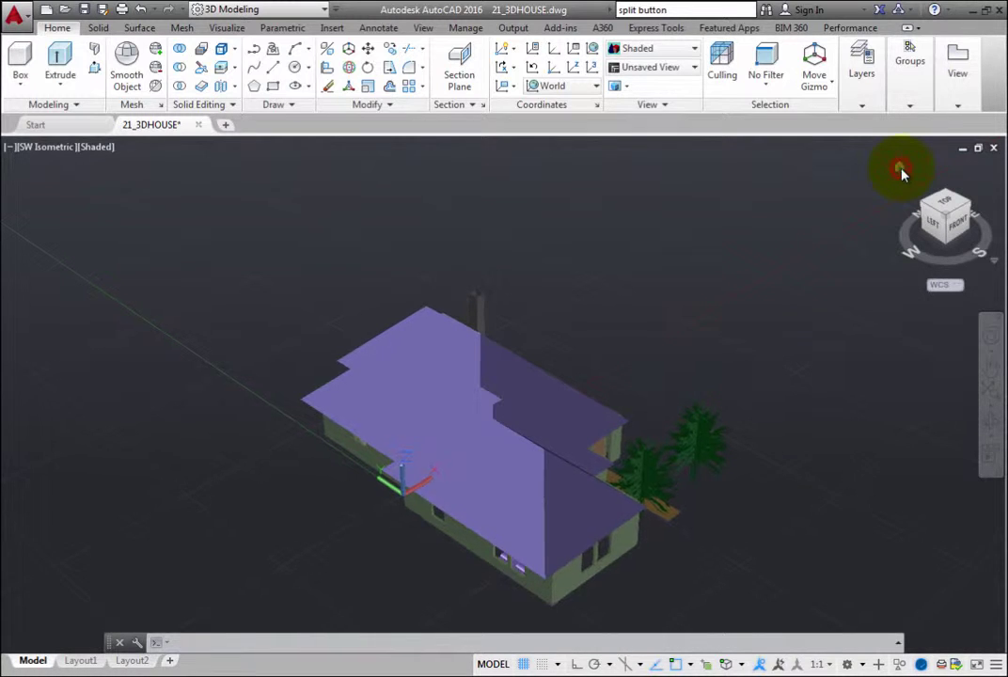
click(947, 195)
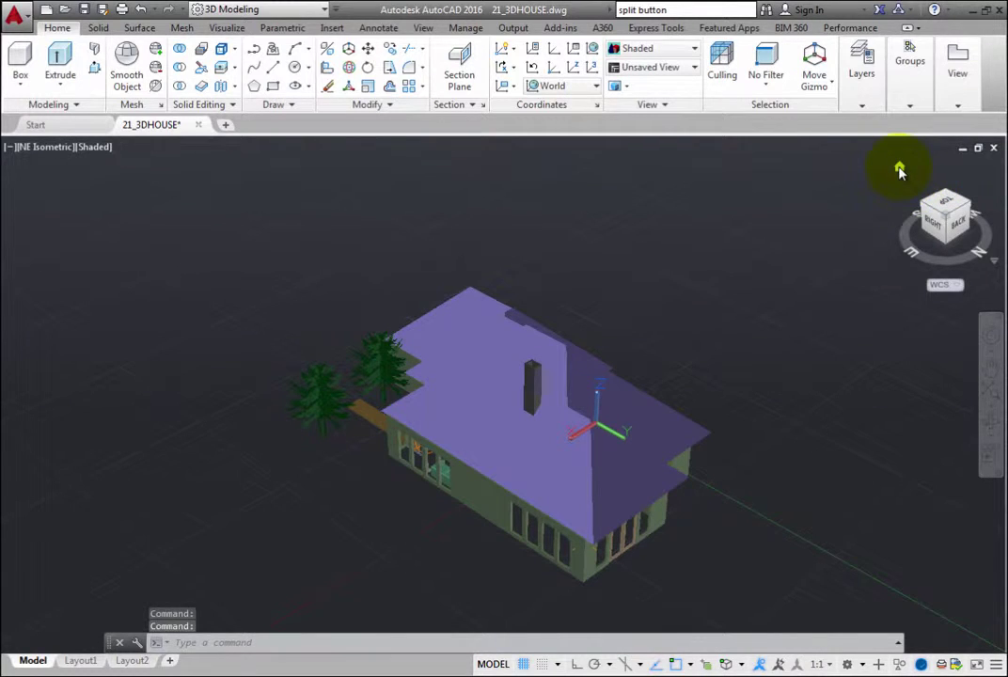
click(901, 172)
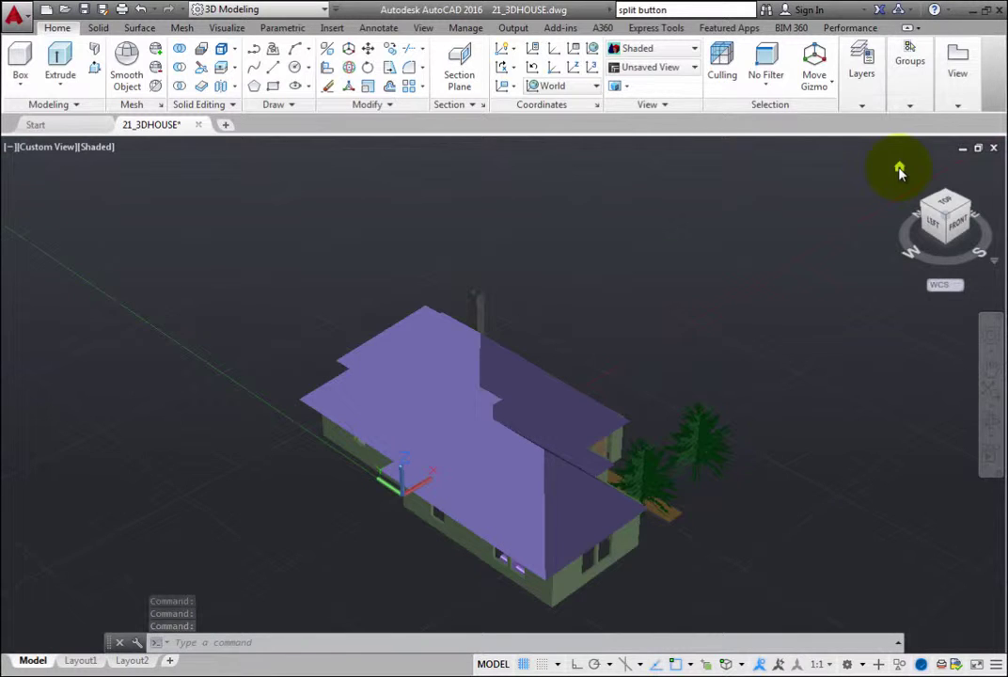
right_click(901, 172)
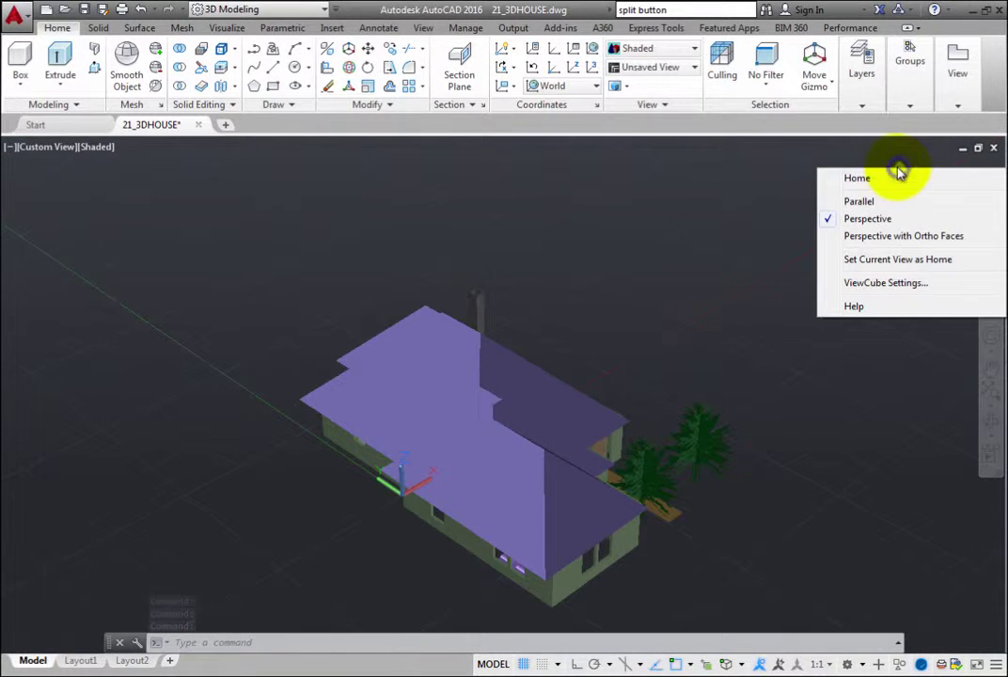
click(905, 216)
right_click(994, 266)
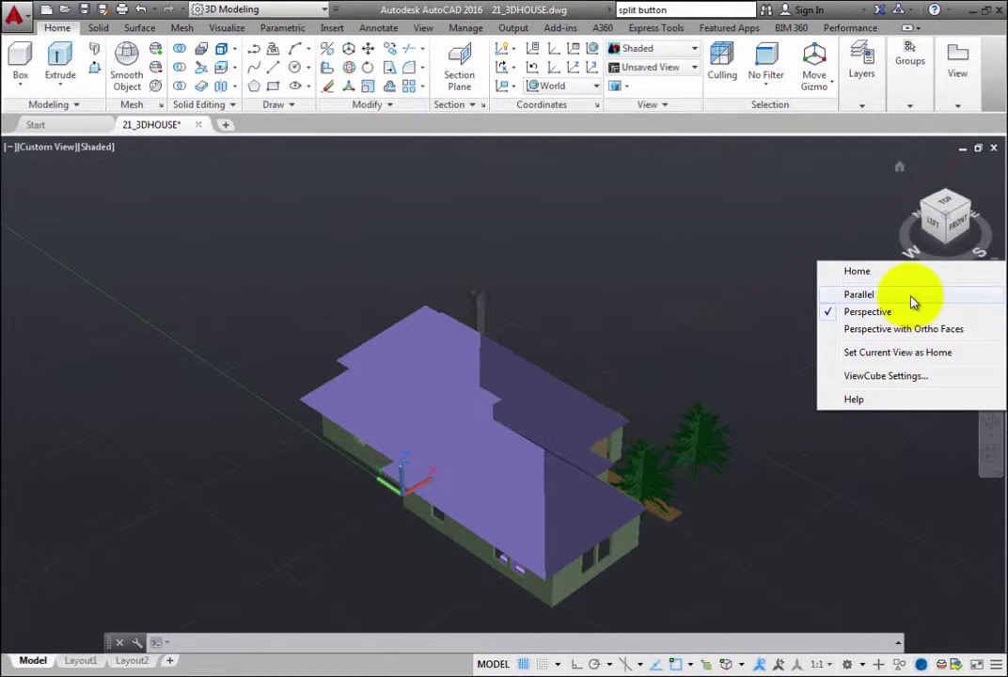
click(911, 297)
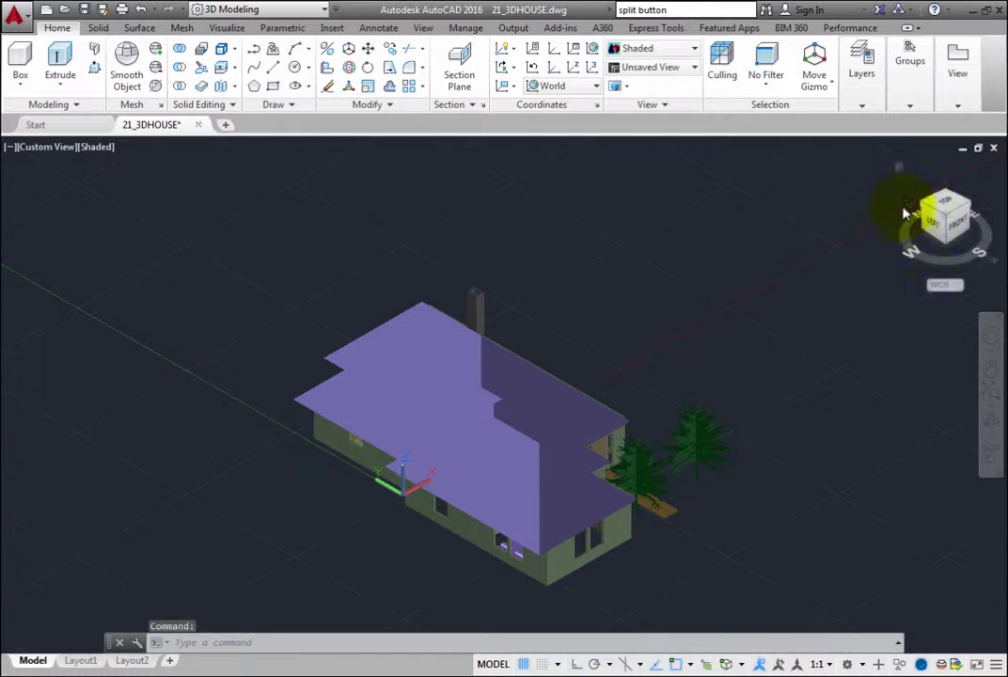
right_click(899, 169)
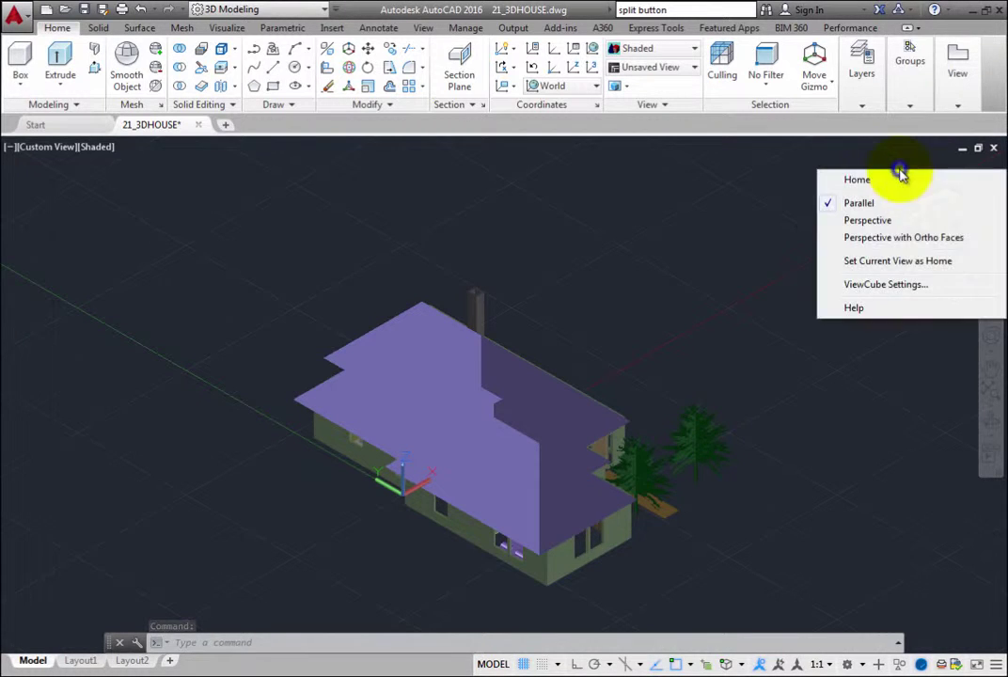
click(894, 223)
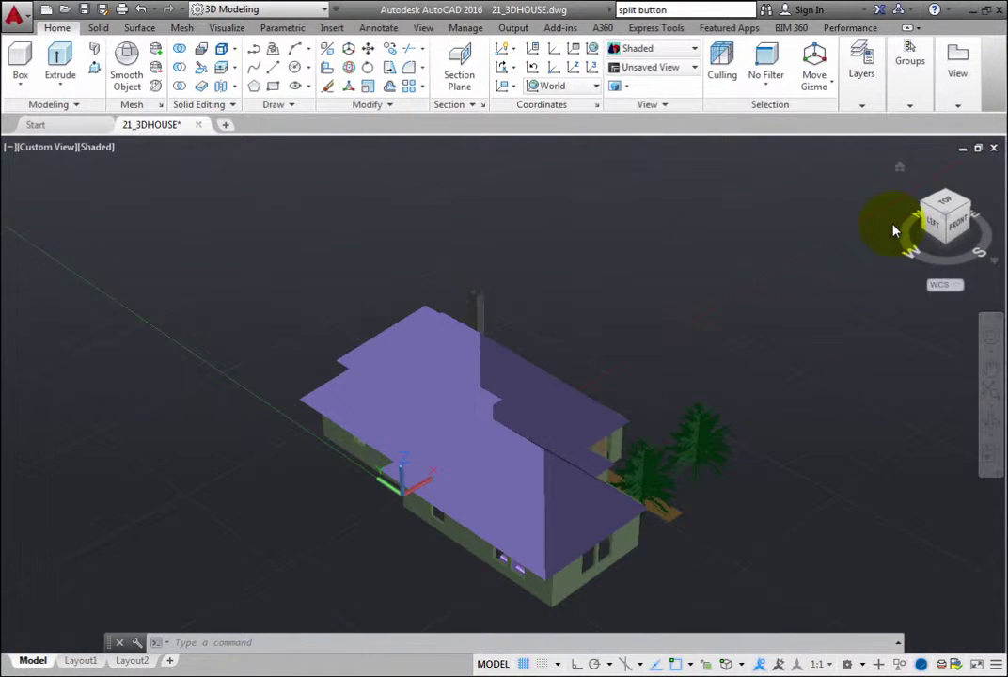
right_click(901, 171)
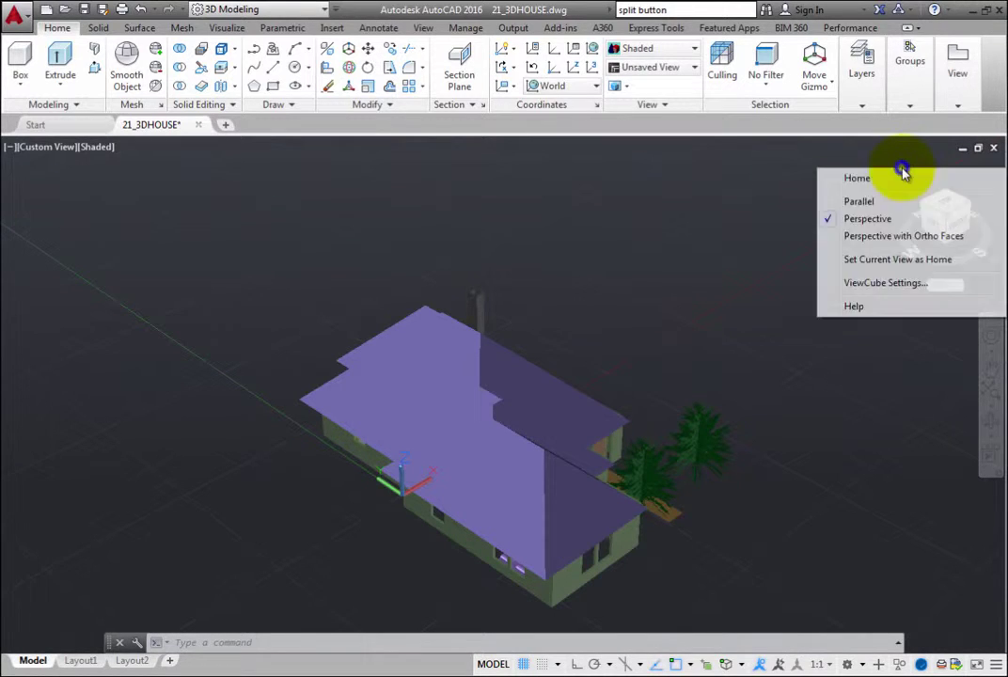
click(920, 239)
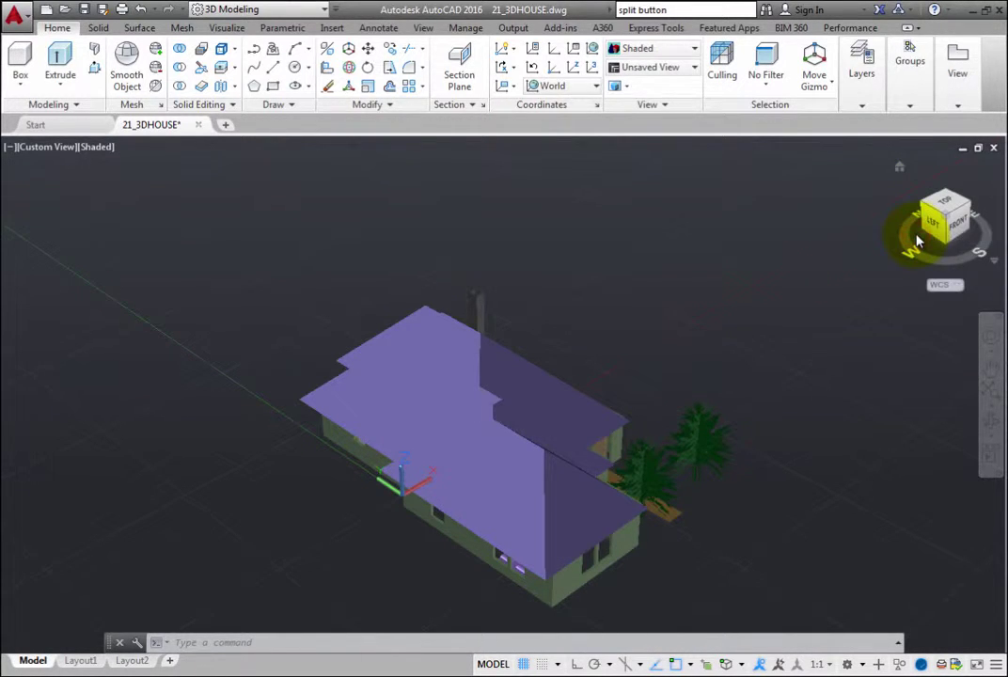
right_click(901, 171)
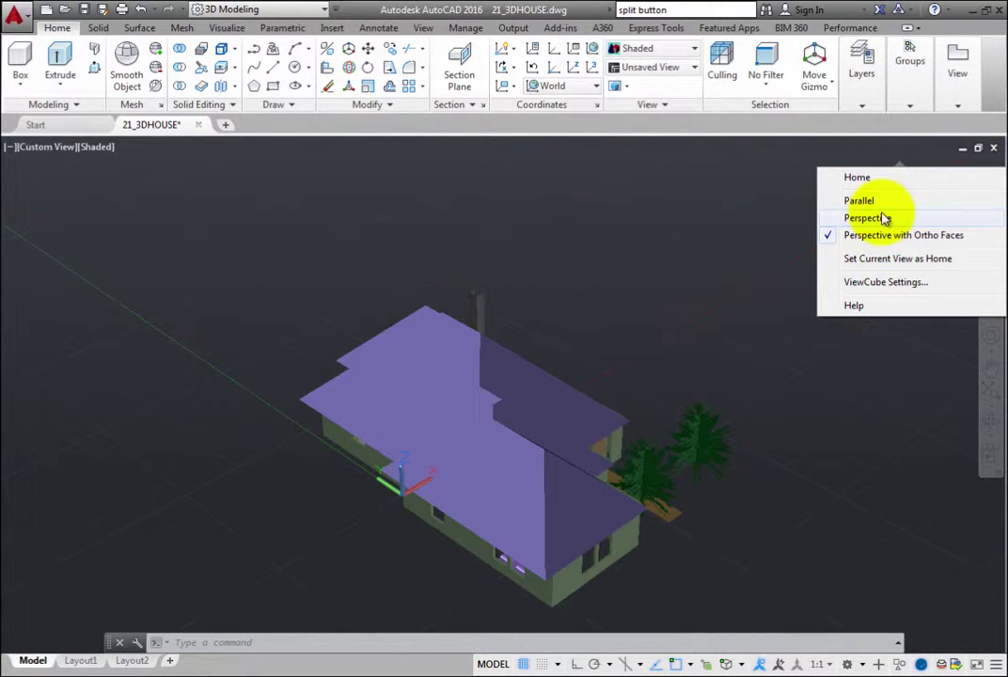
click(881, 203)
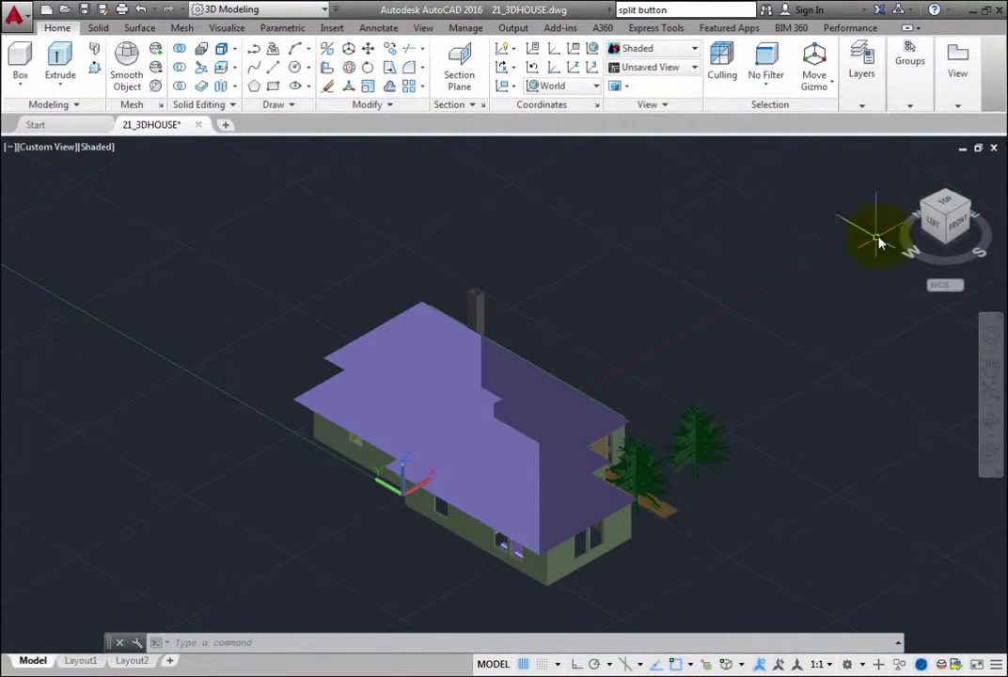
mouse_move(899, 170)
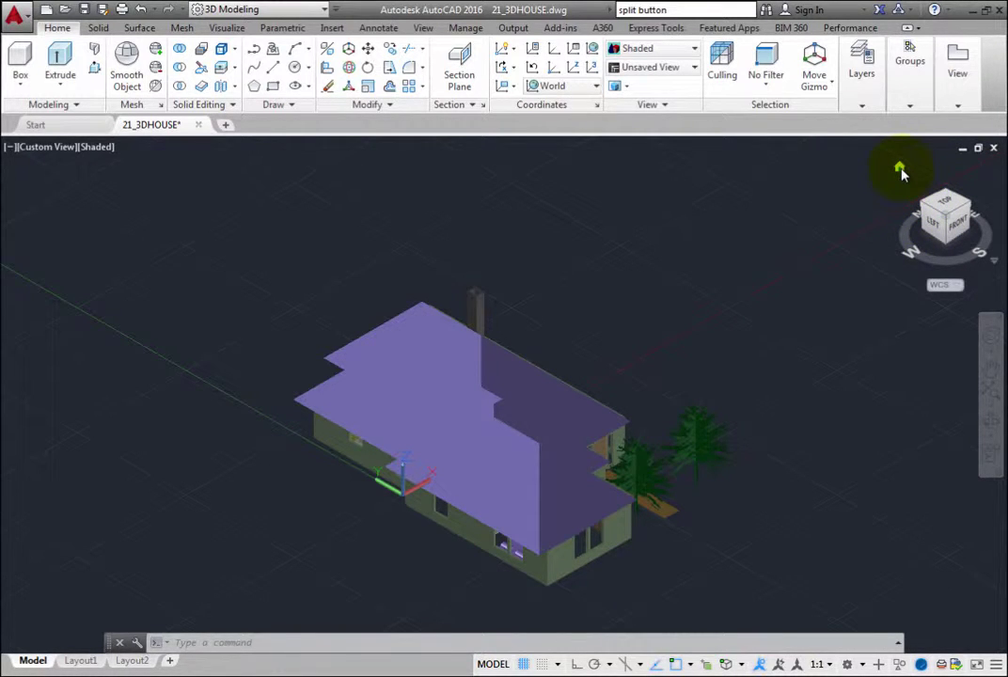
right_click(901, 173)
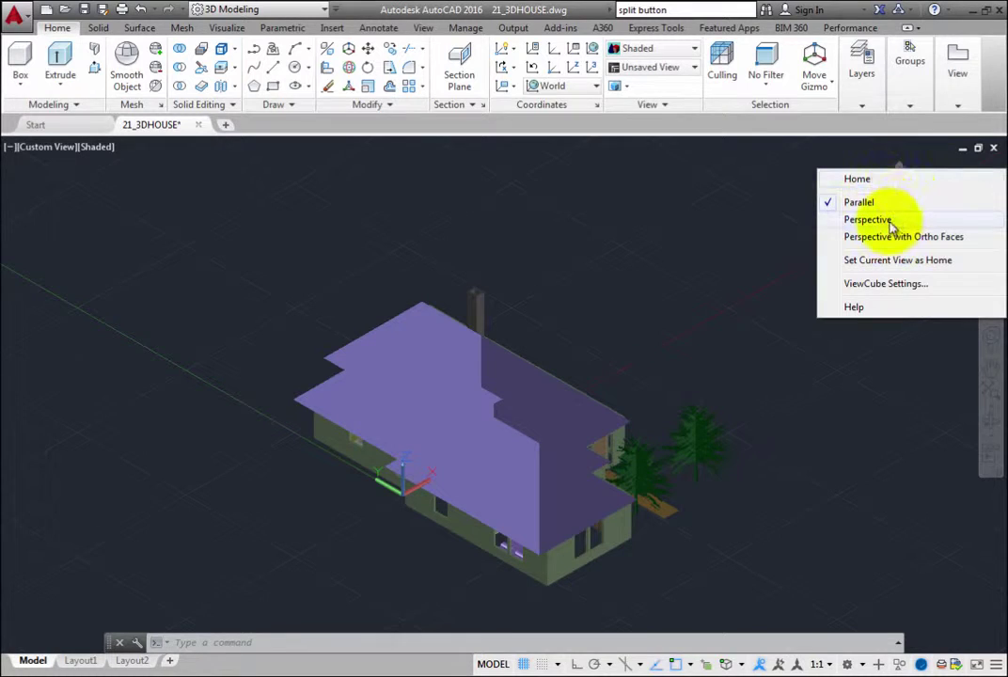
click(889, 220)
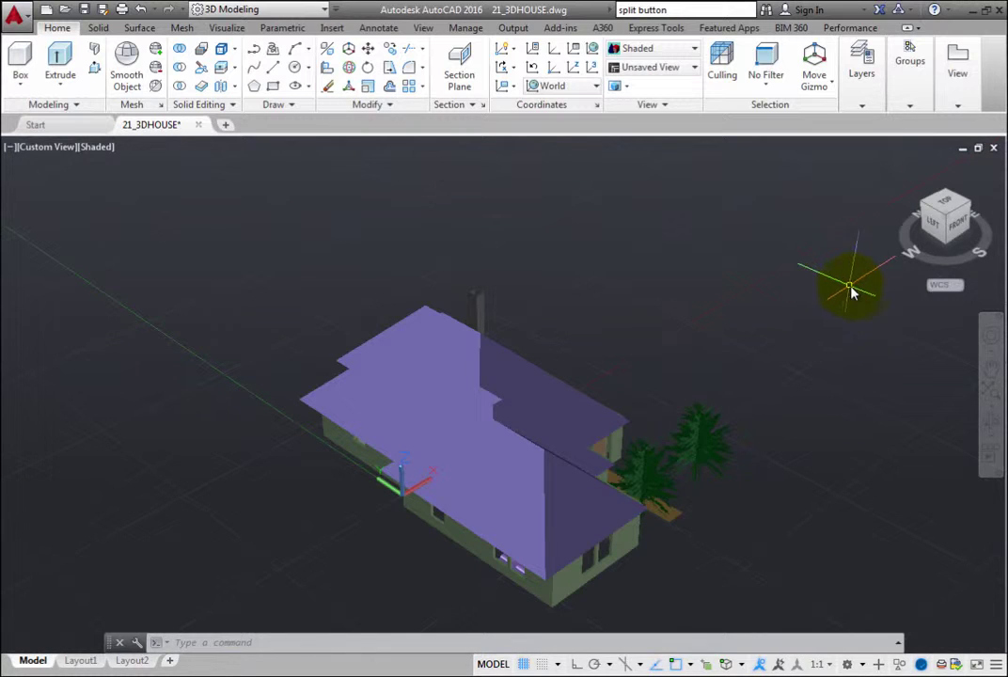
Step: Open ViewCube Settings from the cube's right-click menu and check the position choices, keeping Top Right
right_click(995, 266)
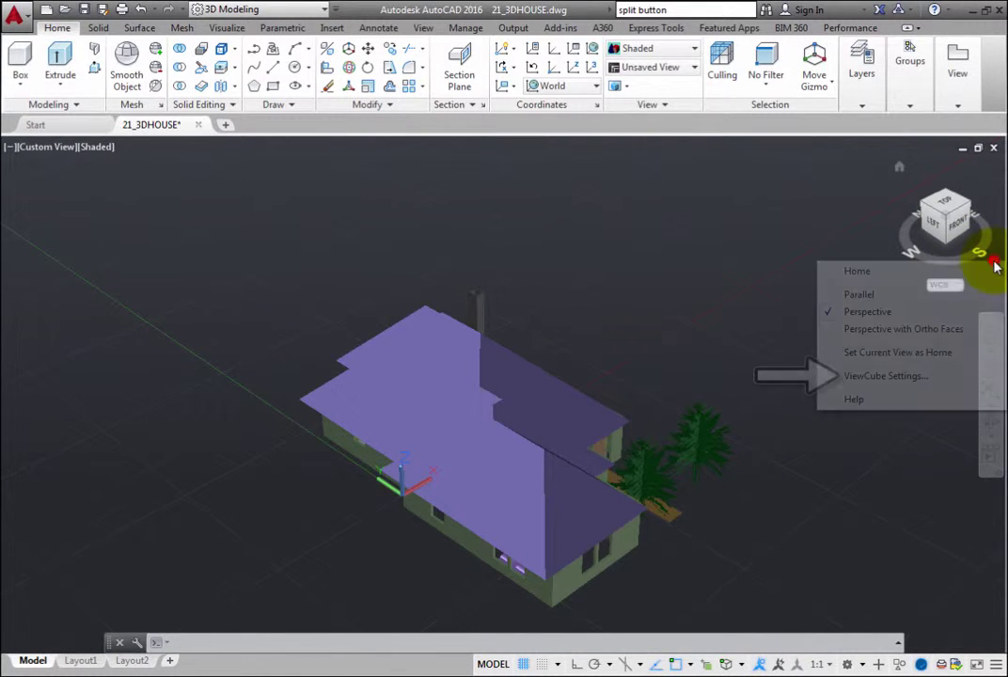
click(900, 377)
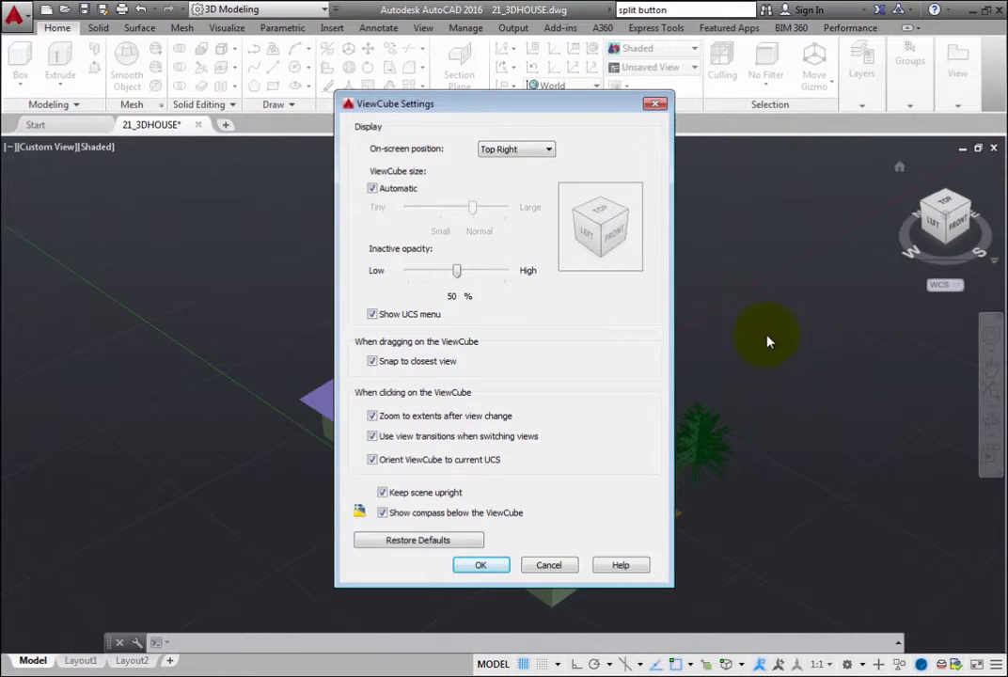
click(549, 151)
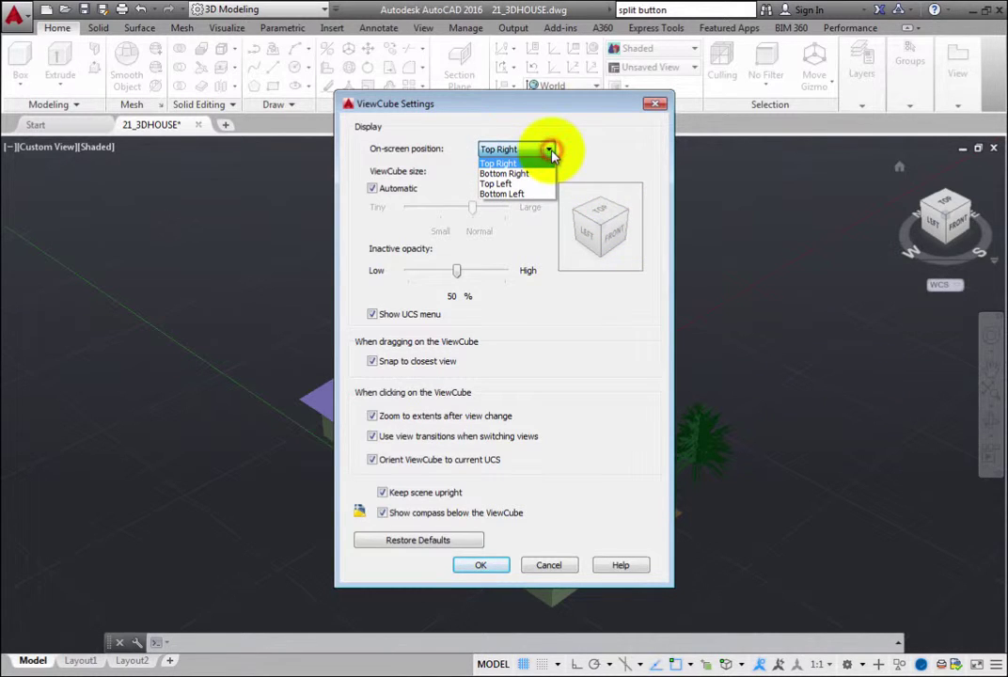
click(541, 263)
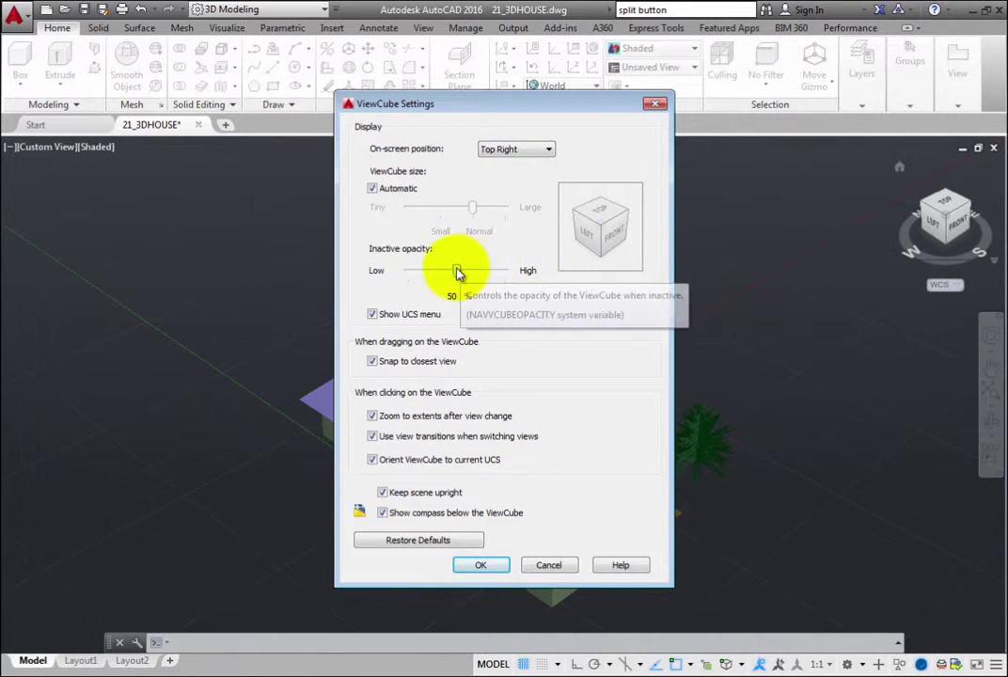